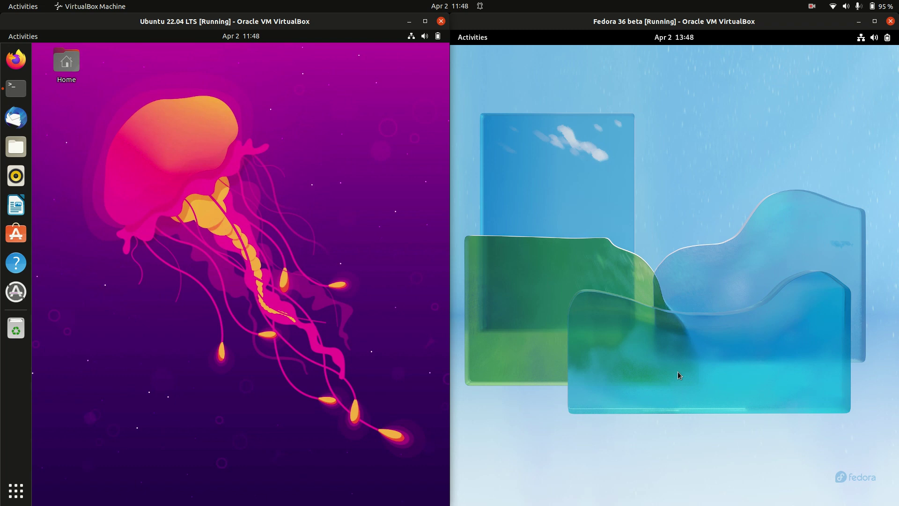
- Open the Ubuntu 22.04 VM's applications grid, leaving Fedora at its desktop
{"action": "left_click_drag", "start_coordinate": [144, 132], "coordinate": [396, 316]}
- Glance at the Ubuntu app grid and the Fedora overview, then return both to the desktop
{"action": "left_click", "coordinate": [16, 491]}
{"action": "left_click", "coordinate": [473, 38]}
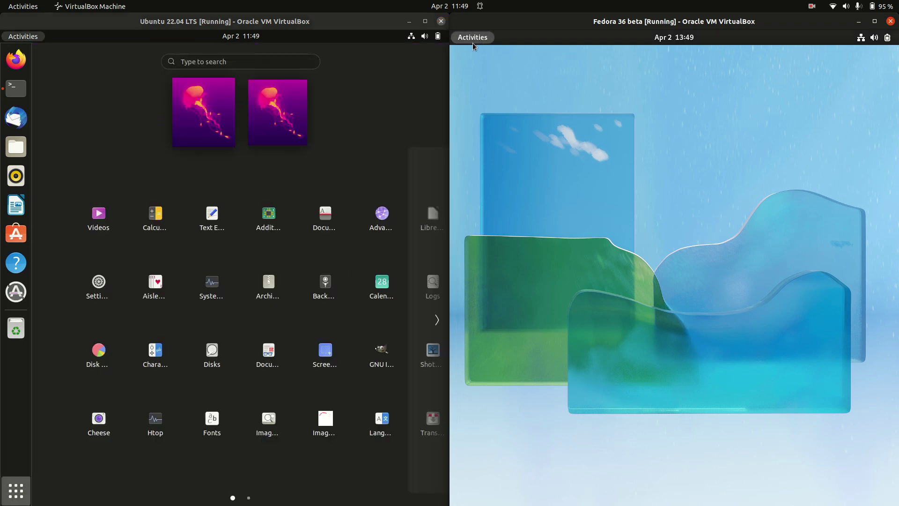
{"action": "left_click", "coordinate": [488, 58]}
{"action": "left_click", "coordinate": [349, 149]}
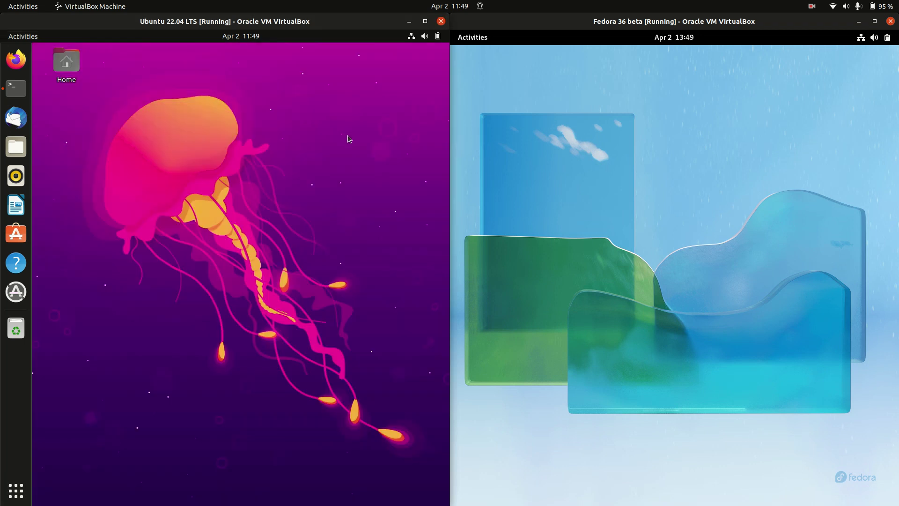
- Launch Terminal from the Ubuntu dock showing neofetch and position its window
{"action": "left_click", "coordinate": [16, 88]}
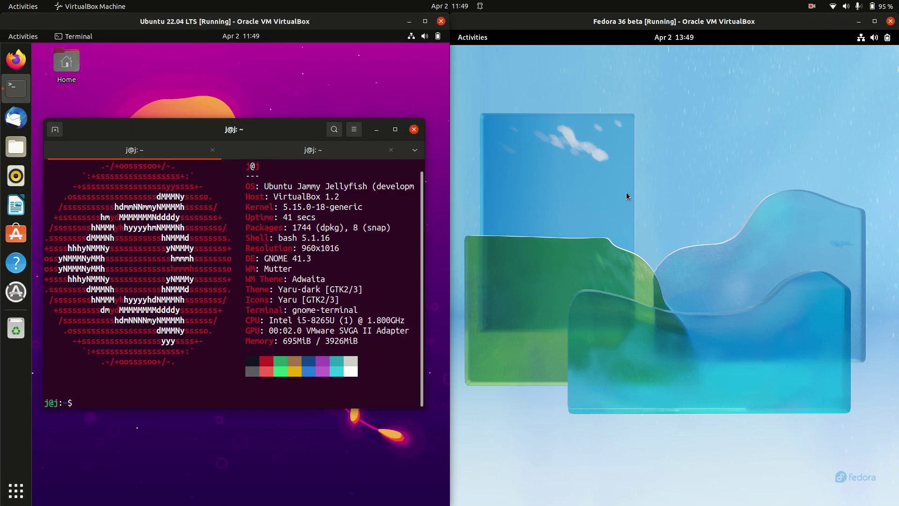
{"action": "left_click", "coordinate": [626, 192]}
{"action": "mouse_move", "coordinate": [275, 135]}
{"action": "left_mouse_down"}
{"action": "mouse_move", "coordinate": [286, 133]}
{"action": "mouse_move", "coordinate": [280, 138]}
{"action": "left_mouse_up"}
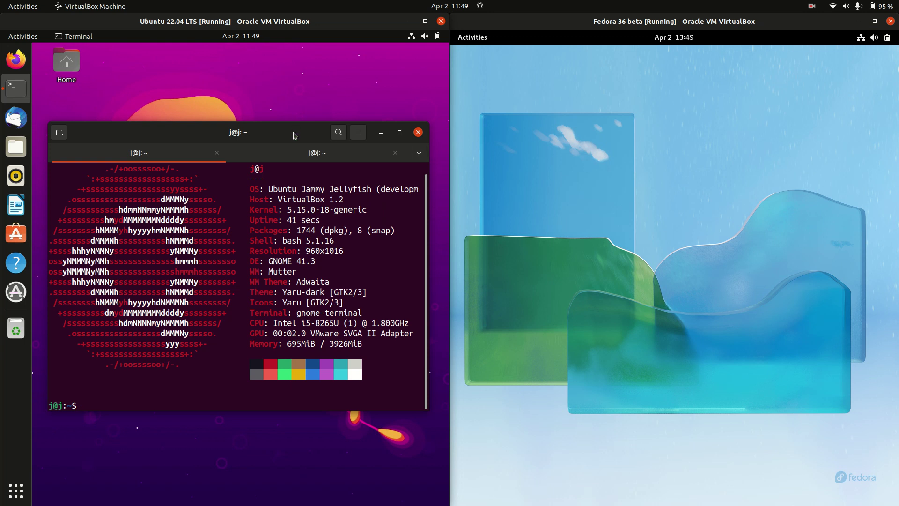
{"action": "mouse_move", "coordinate": [285, 134]}
{"action": "left_mouse_down"}
{"action": "mouse_move", "coordinate": [294, 138]}
{"action": "mouse_move", "coordinate": [280, 136]}
{"action": "left_mouse_up"}
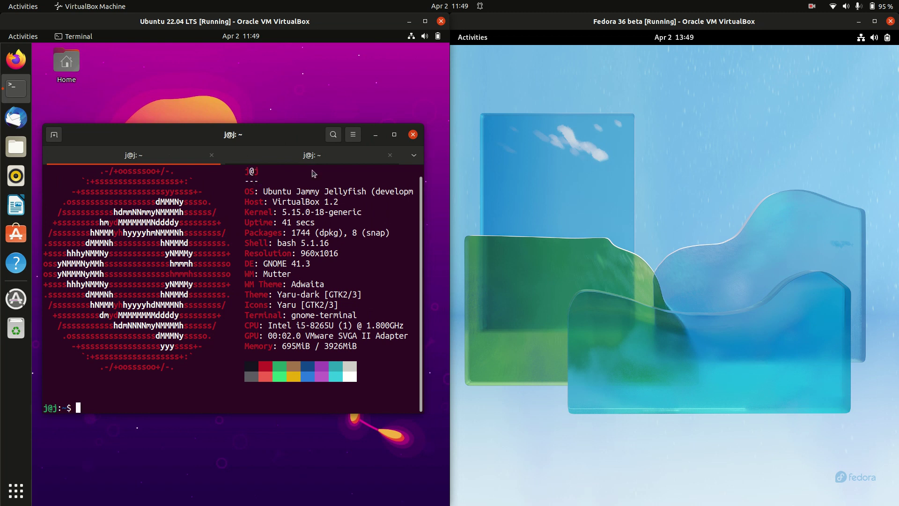
{"action": "left_click_drag", "start_coordinate": [276, 136], "coordinate": [282, 134]}
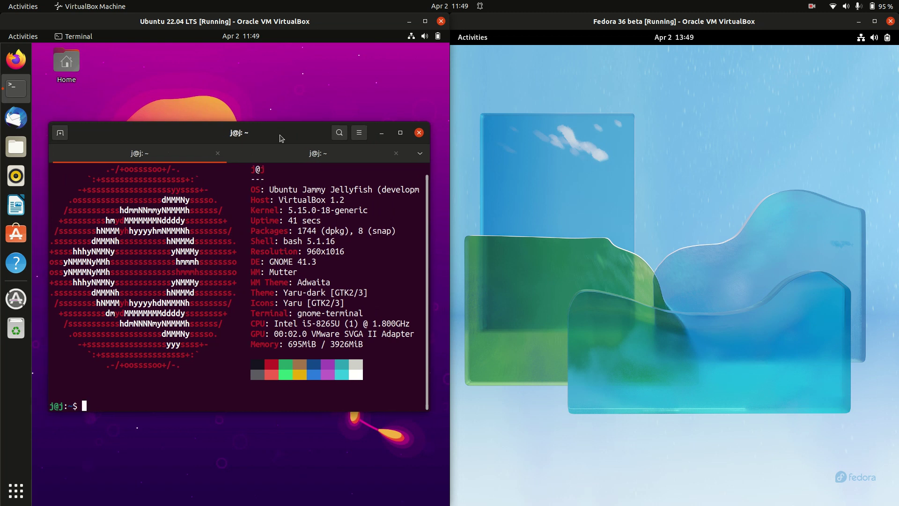
- Minimize the Ubuntu terminal and compare both VMs' Activities overviews, then close Fedora's
{"action": "left_click", "coordinate": [382, 133]}
{"action": "left_click", "coordinate": [34, 33]}
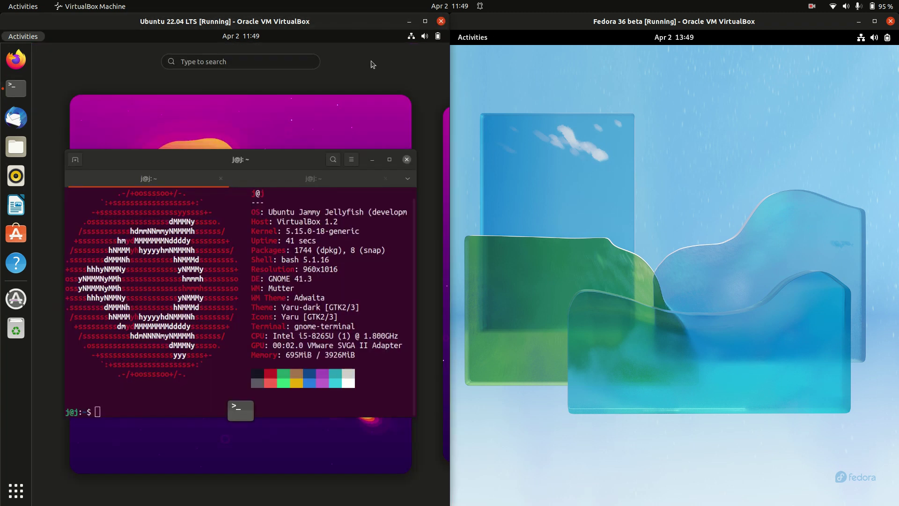
{"action": "left_click", "coordinate": [482, 39]}
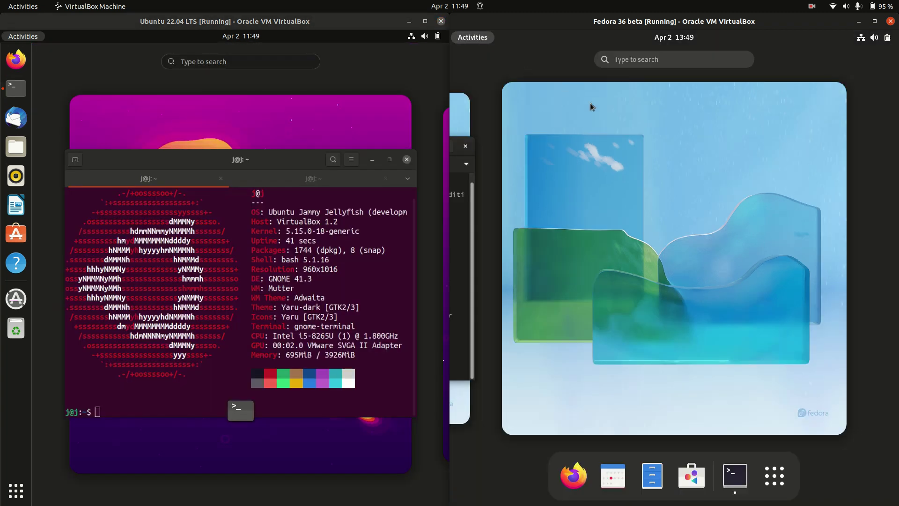
{"action": "left_click", "coordinate": [383, 161]}
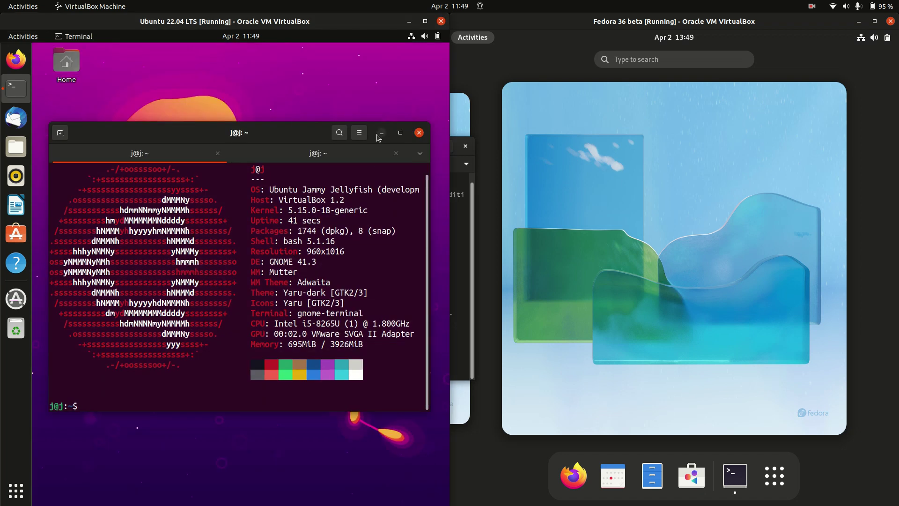
{"action": "left_click", "coordinate": [382, 133]}
{"action": "left_click", "coordinate": [680, 142]}
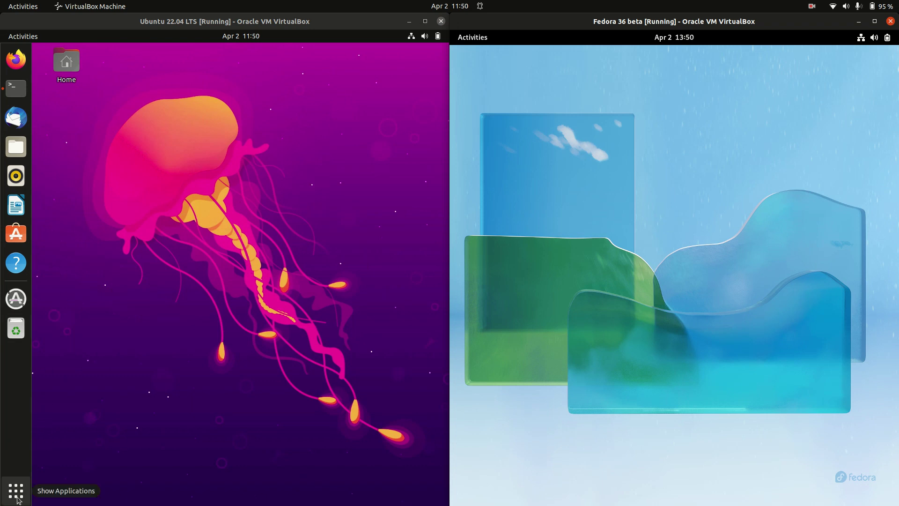
- View Fedora's Activities overview and full application grid, then return to its desktop
{"action": "left_click", "coordinate": [655, 132]}
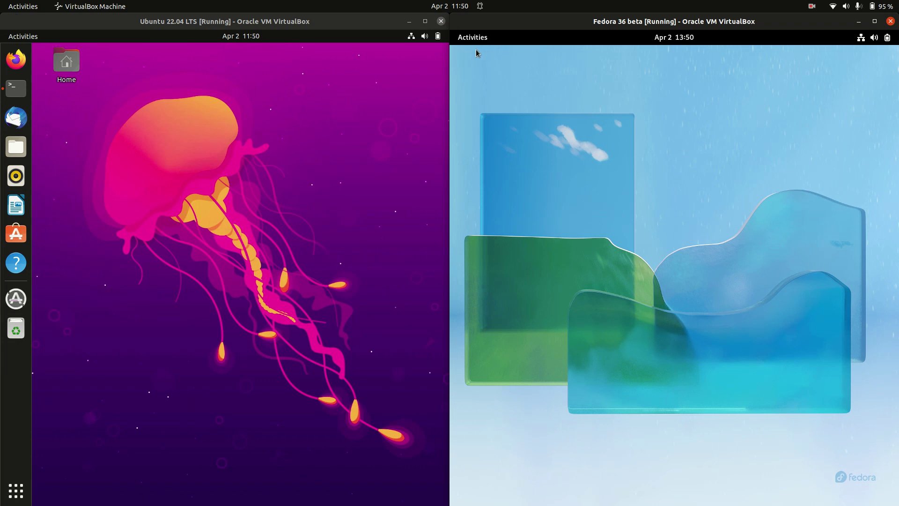
{"action": "left_click", "coordinate": [462, 42]}
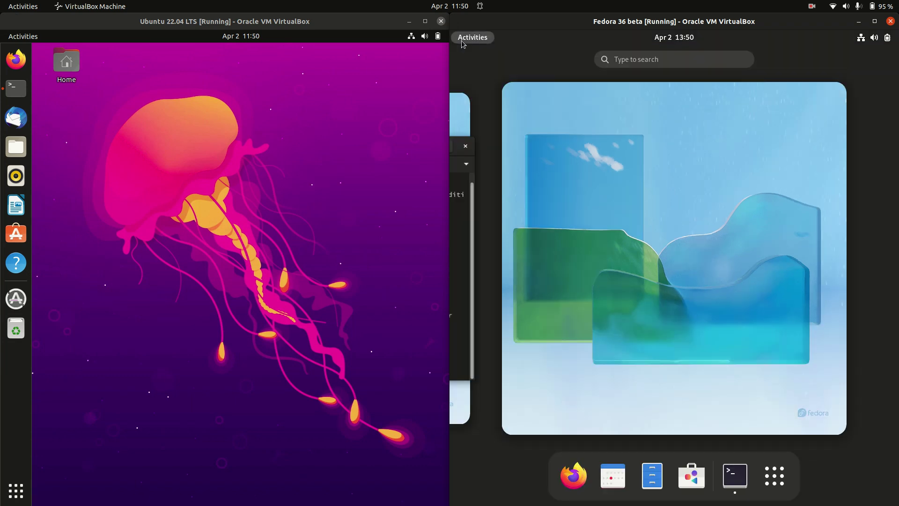
{"action": "left_click", "coordinate": [774, 474]}
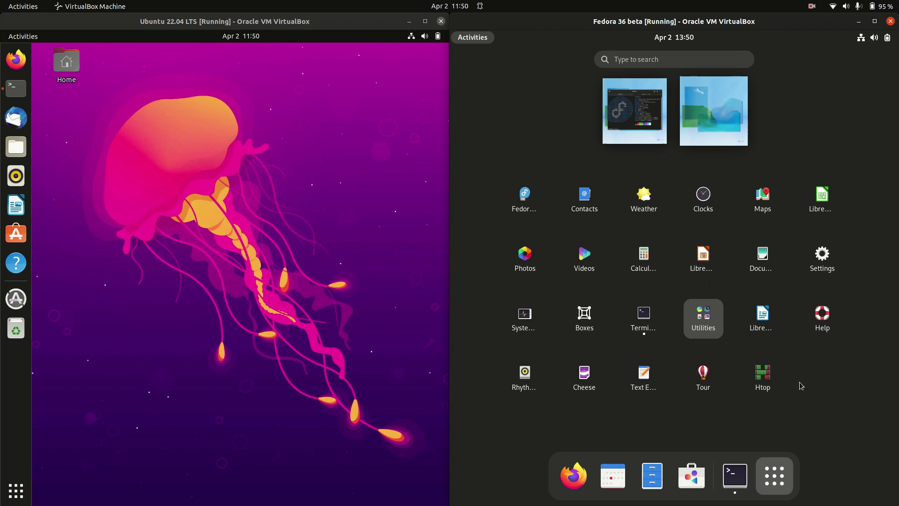
{"action": "left_click", "coordinate": [417, 220]}
{"action": "left_click", "coordinate": [486, 38]}
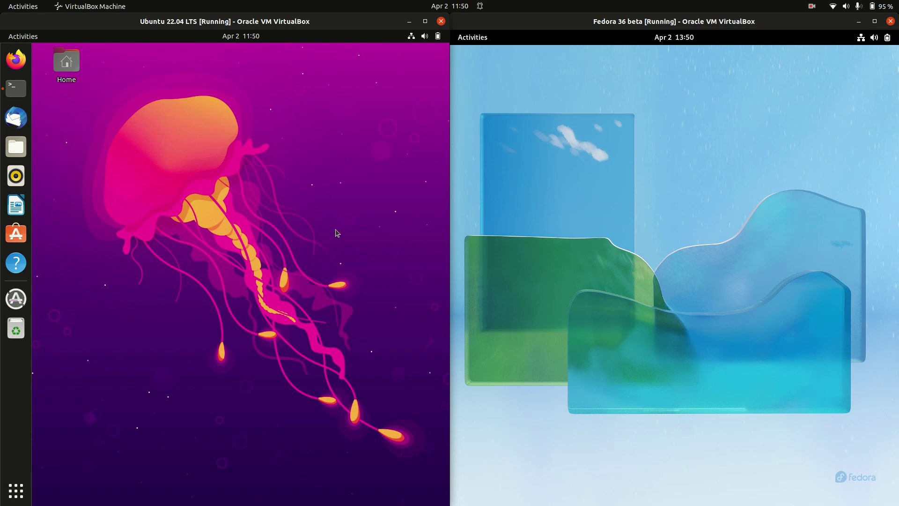
- Open the Files manager at Home in both Ubuntu and Fedora VMs
{"action": "left_click", "coordinate": [16, 146]}
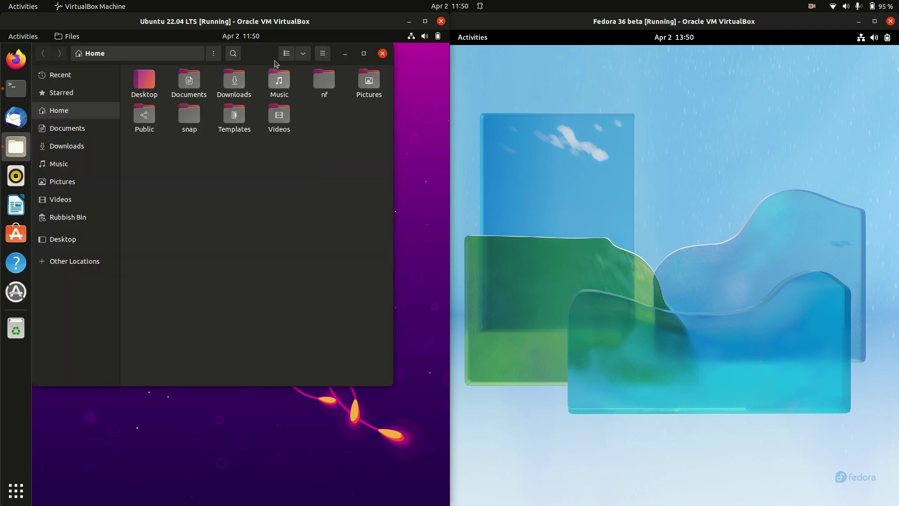
{"action": "left_click_drag", "start_coordinate": [261, 50], "coordinate": [288, 87]}
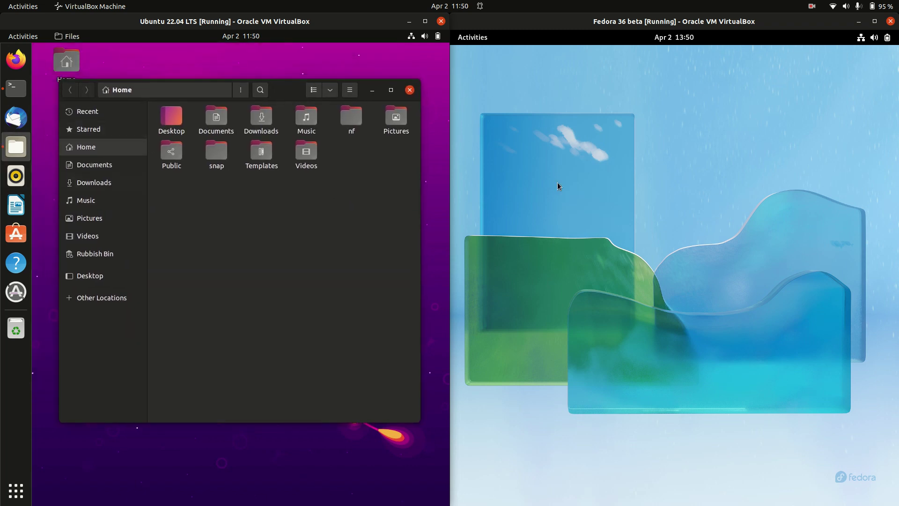
{"action": "left_click", "coordinate": [471, 37]}
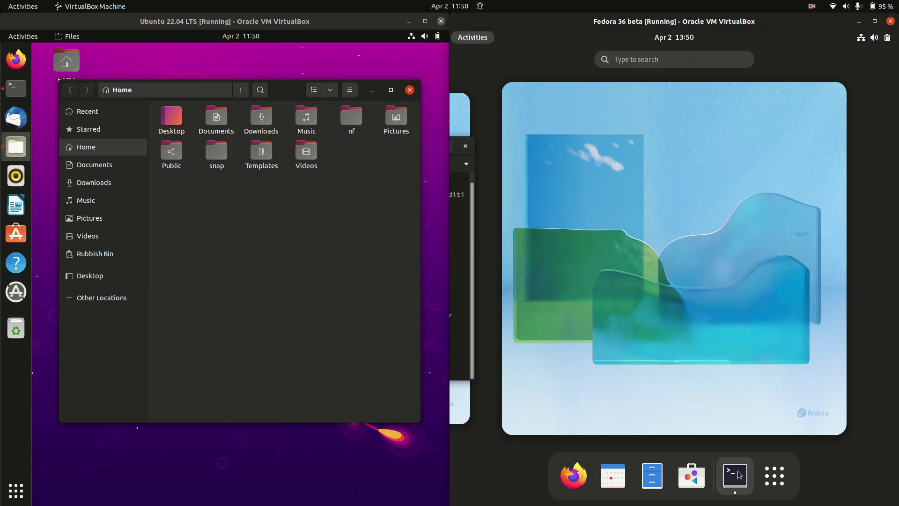
{"action": "left_click", "coordinate": [653, 476]}
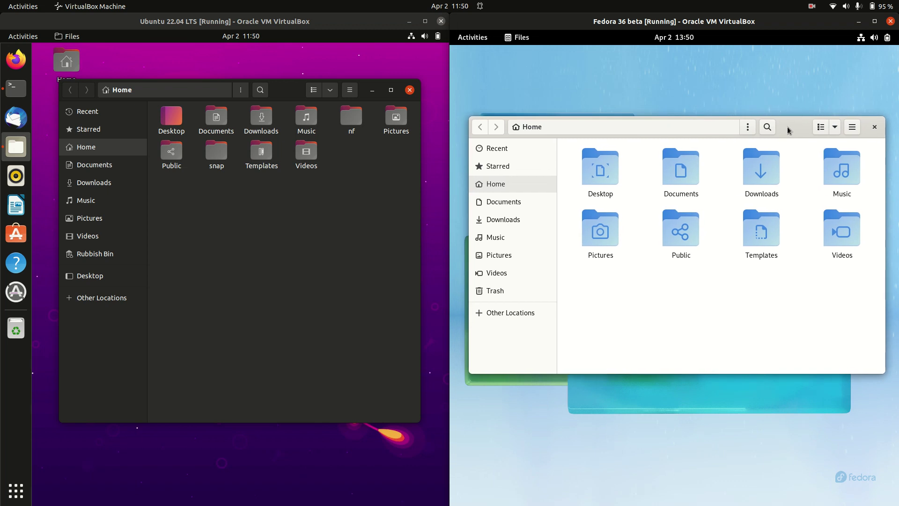
{"action": "left_click_drag", "start_coordinate": [867, 336], "coordinate": [560, 141]}
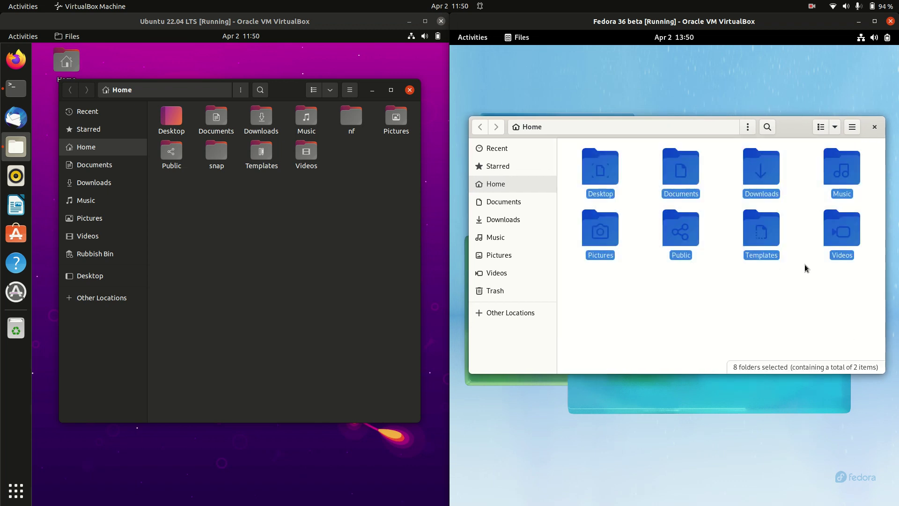
{"action": "left_click", "coordinate": [843, 337]}
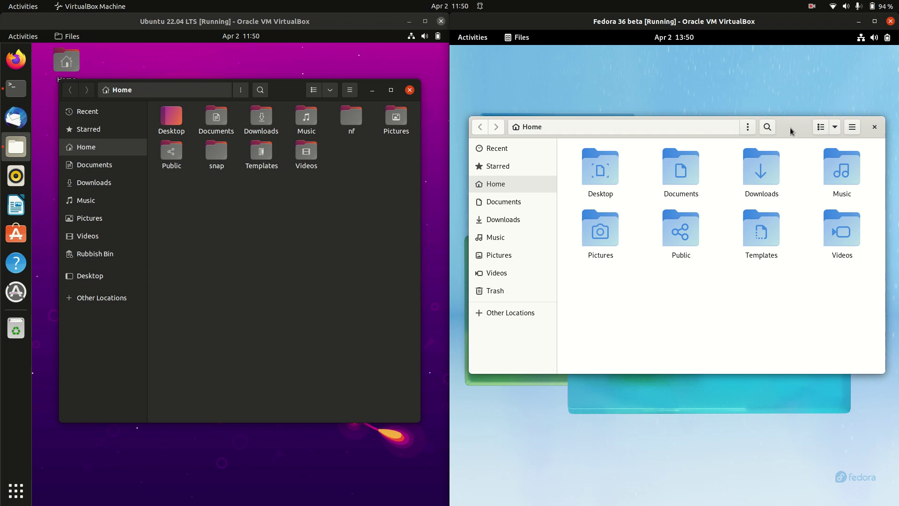
- Show About Files in both VMs to compare versions 42.beta and 42.0
{"action": "left_click", "coordinate": [313, 256]}
{"action": "left_click", "coordinate": [330, 90]}
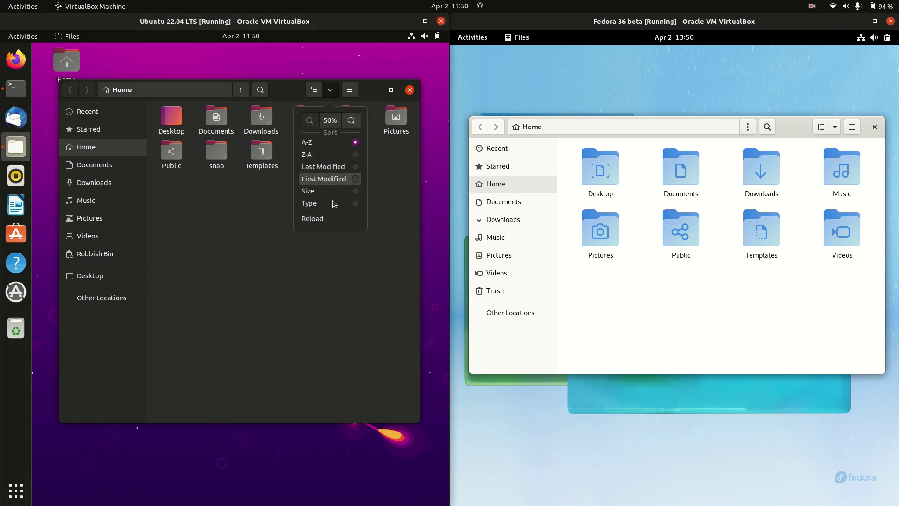
{"action": "left_click", "coordinate": [349, 91]}
{"action": "left_click", "coordinate": [350, 89]}
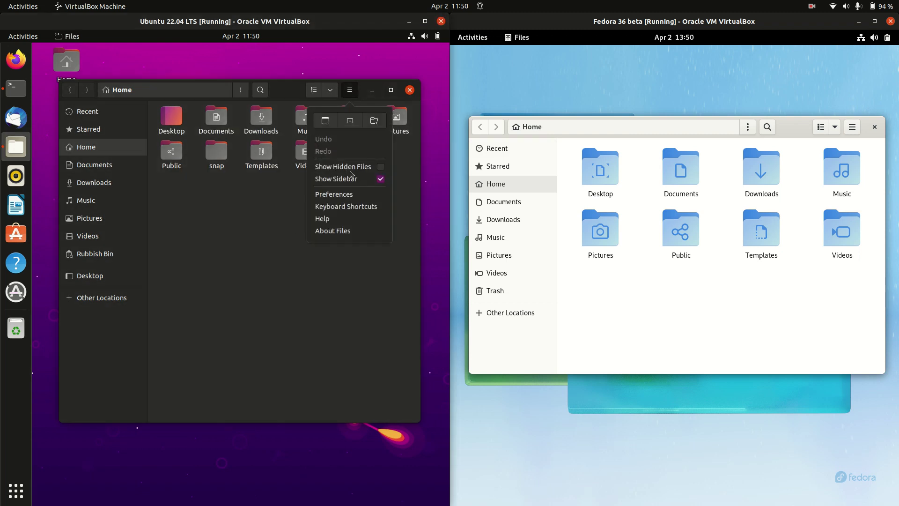
{"action": "left_click", "coordinate": [333, 231]}
{"action": "left_click", "coordinate": [853, 127]}
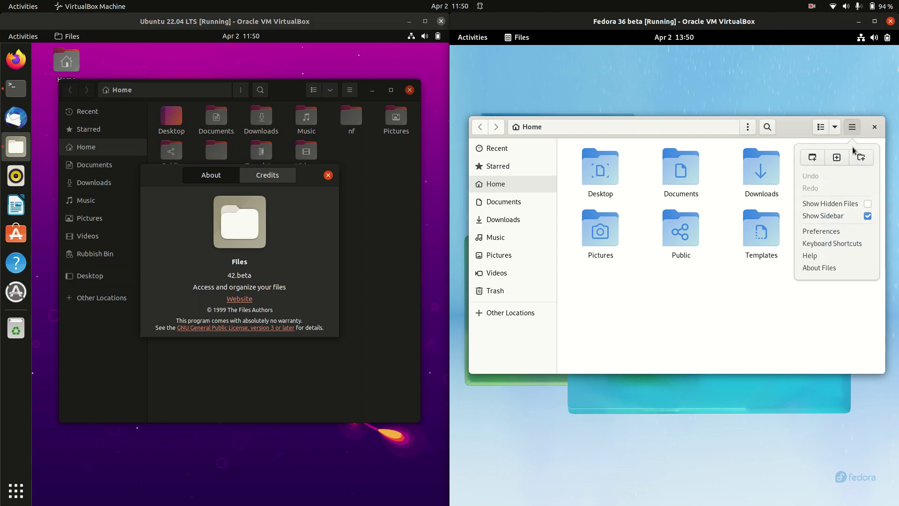
{"action": "left_click", "coordinate": [821, 268]}
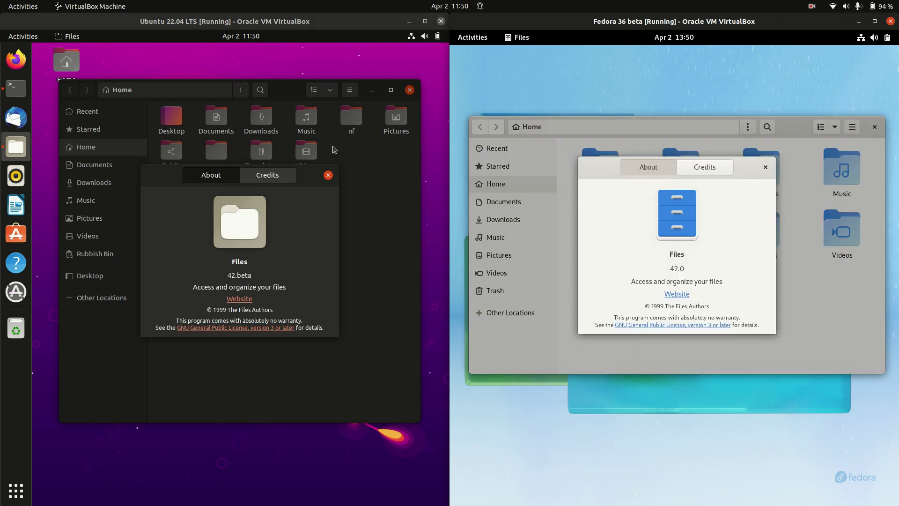
- Close both About Files dialogs and the Fedora Files window
{"action": "left_click", "coordinate": [328, 175]}
{"action": "left_click", "coordinate": [766, 169]}
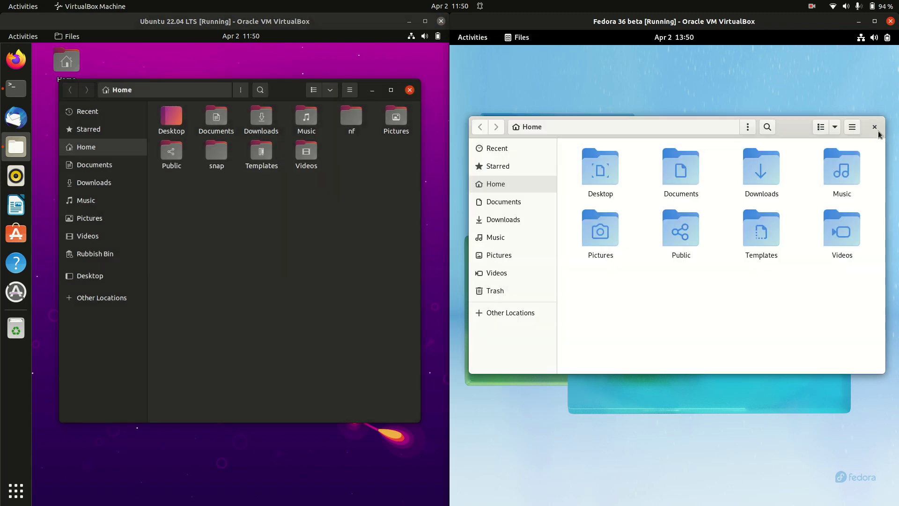
{"action": "left_click", "coordinate": [875, 127]}
- Close Ubuntu Files and bring up Terminal with neofetch in both VMs
{"action": "left_click", "coordinate": [410, 91]}
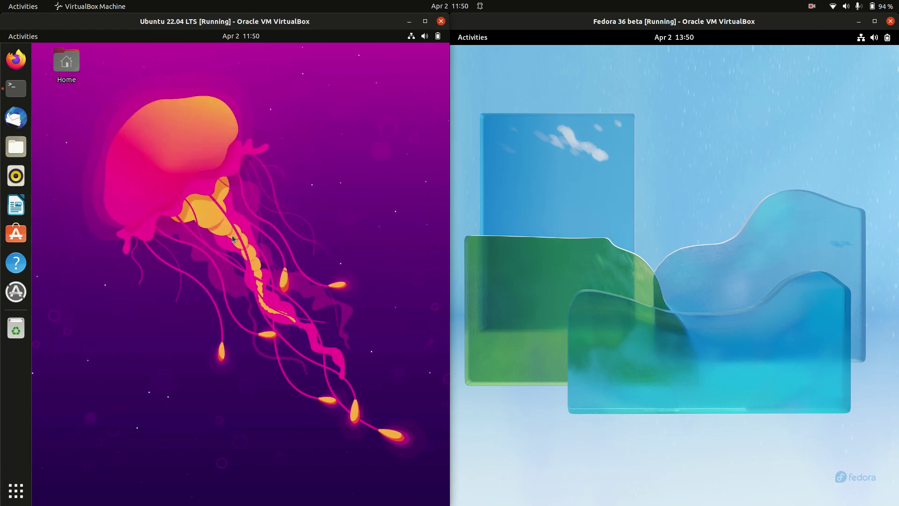
{"action": "left_click", "coordinate": [16, 88]}
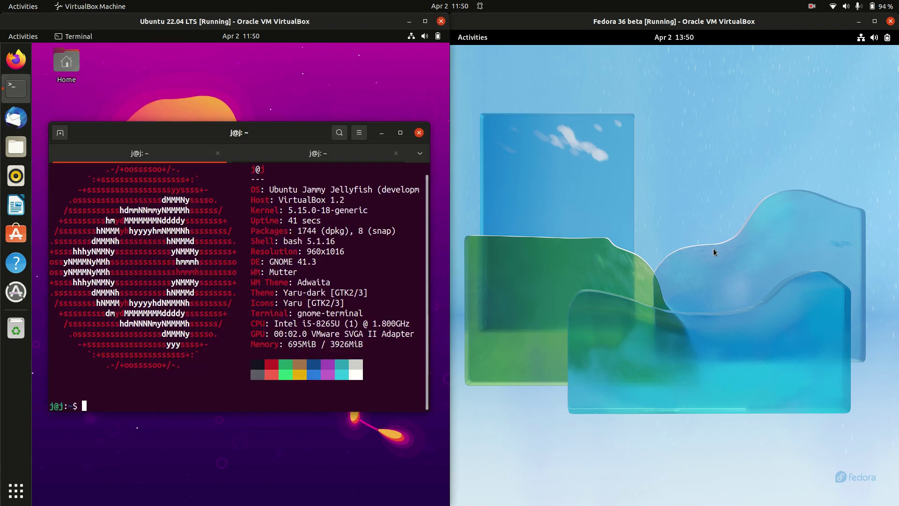
{"action": "left_click", "coordinate": [473, 37]}
{"action": "left_click", "coordinate": [473, 37]}
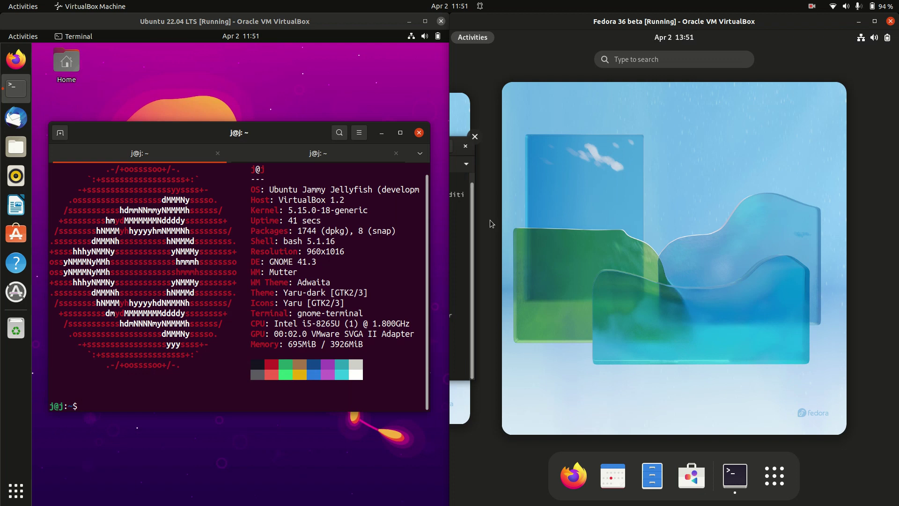
{"action": "left_click", "coordinate": [738, 476]}
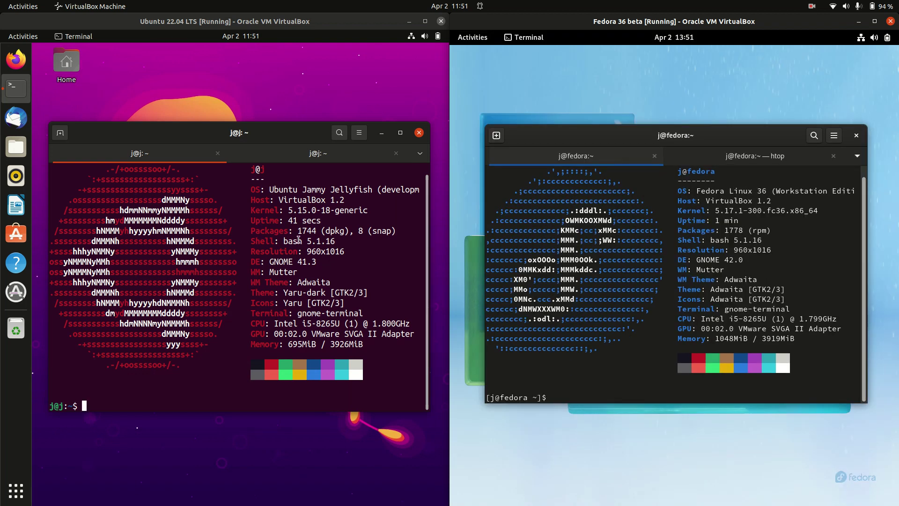
- Highlight the kernel version in each terminal, marking Ubuntu's 5.15.0-18
{"action": "left_click", "coordinate": [304, 213]}
{"action": "left_click_drag", "start_coordinate": [288, 210], "coordinate": [330, 210]}
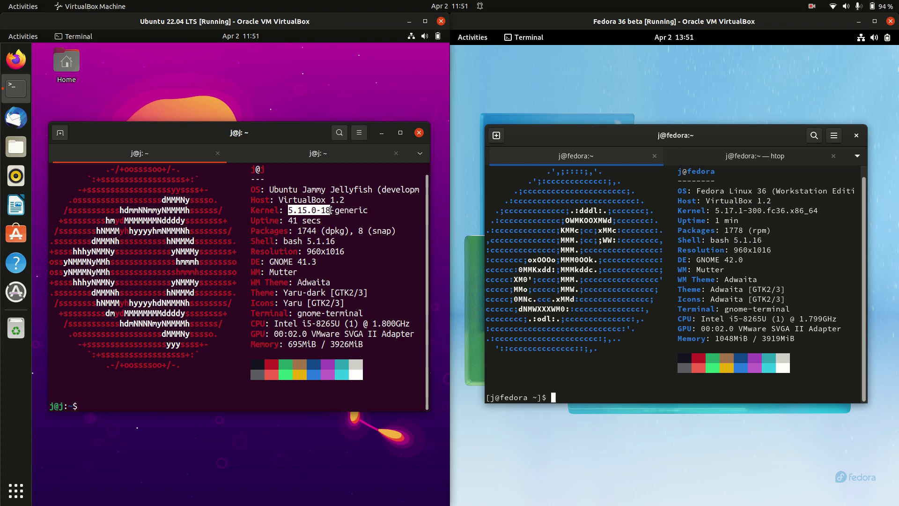
{"action": "left_click_drag", "start_coordinate": [294, 210], "coordinate": [316, 210]}
{"action": "left_click", "coordinate": [721, 209]}
{"action": "left_click_drag", "start_coordinate": [721, 209], "coordinate": [743, 205]}
{"action": "left_click", "coordinate": [734, 216]}
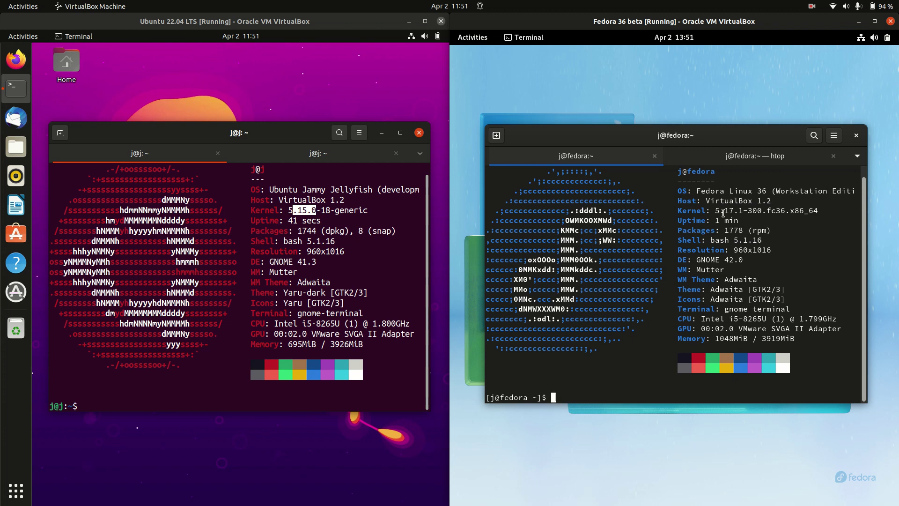
- Reposition both terminal windows and switch the Ubuntu terminal to its htop tab
{"action": "left_click_drag", "start_coordinate": [690, 139], "coordinate": [690, 153]}
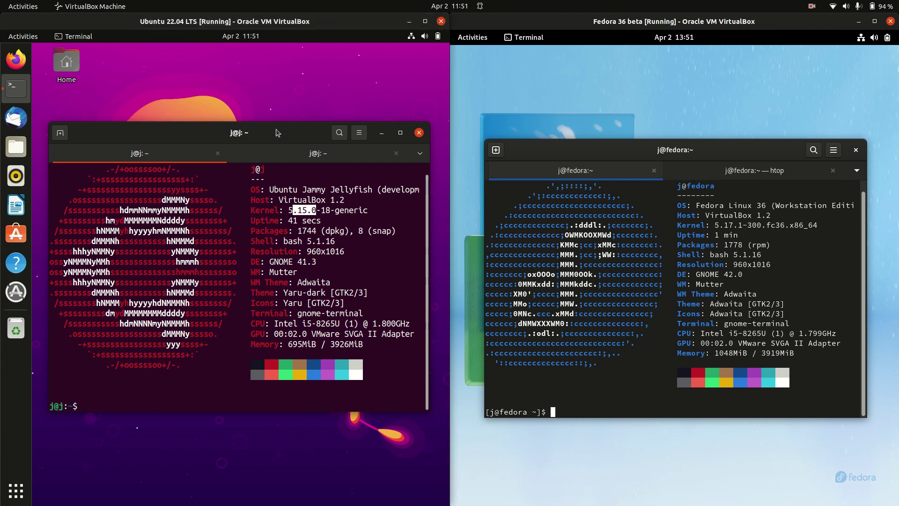
{"action": "left_click_drag", "start_coordinate": [281, 156], "coordinate": [293, 136]}
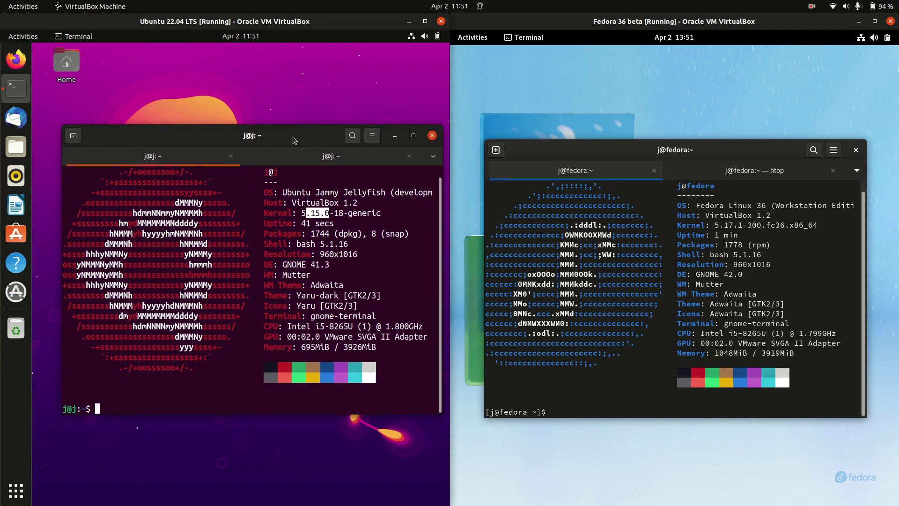
{"action": "left_click", "coordinate": [346, 157]}
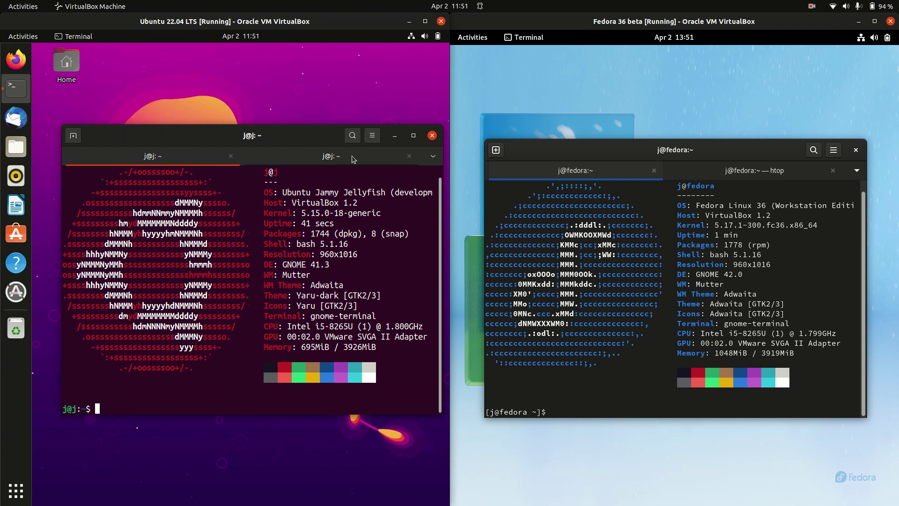
- Switch Fedora's terminal to htop and arrange both htop windows side by side
{"action": "left_click", "coordinate": [771, 172]}
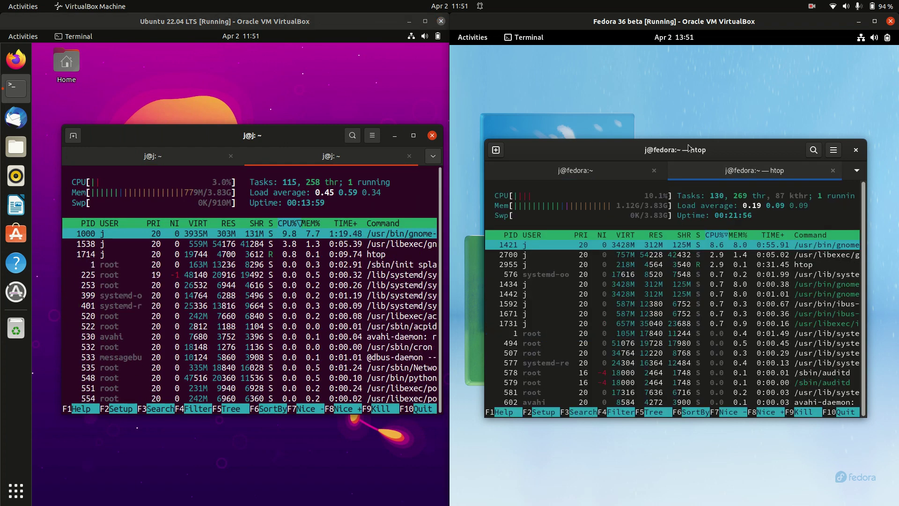
{"action": "mouse_move", "coordinate": [644, 143]}
{"action": "left_mouse_down"}
{"action": "mouse_move", "coordinate": [637, 136]}
{"action": "mouse_move", "coordinate": [651, 130]}
{"action": "left_mouse_up"}
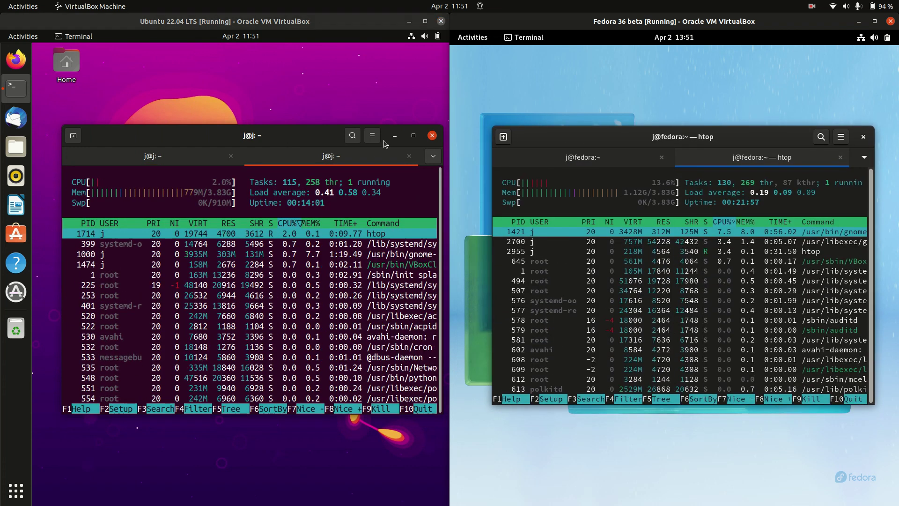
{"action": "left_click_drag", "start_coordinate": [279, 141], "coordinate": [287, 132]}
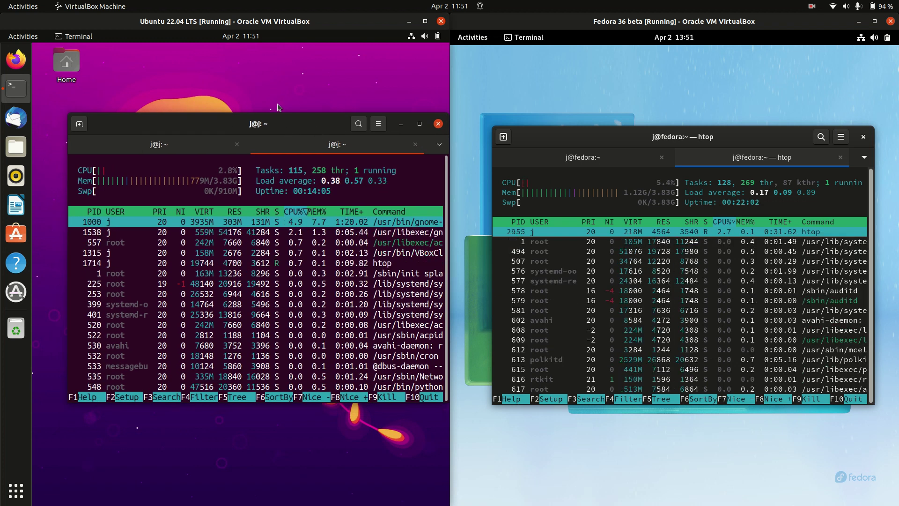
{"action": "left_click_drag", "start_coordinate": [278, 132], "coordinate": [263, 140]}
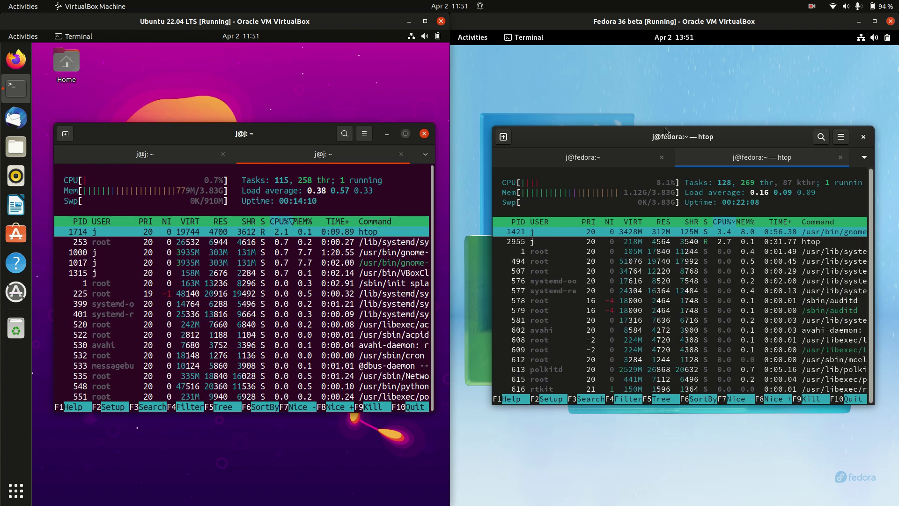
{"action": "left_click_drag", "start_coordinate": [649, 140], "coordinate": [648, 148]}
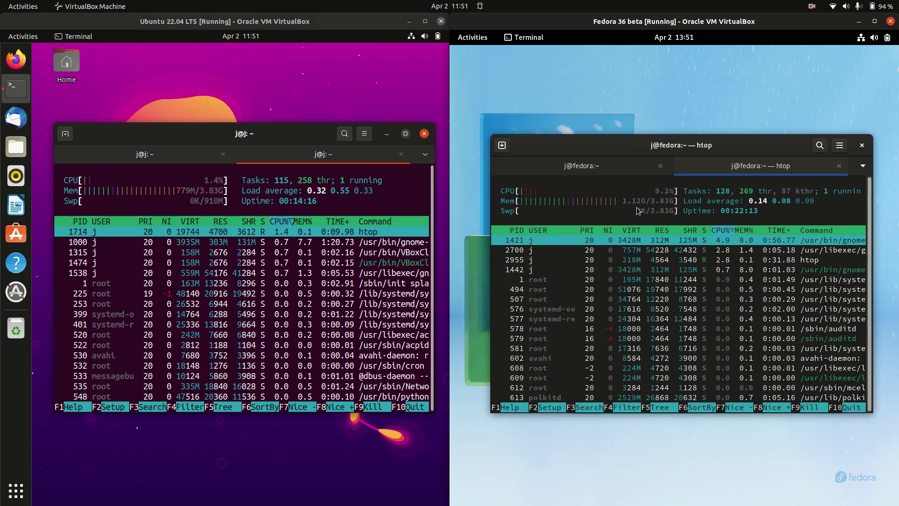
{"action": "left_click_drag", "start_coordinate": [694, 143], "coordinate": [707, 138]}
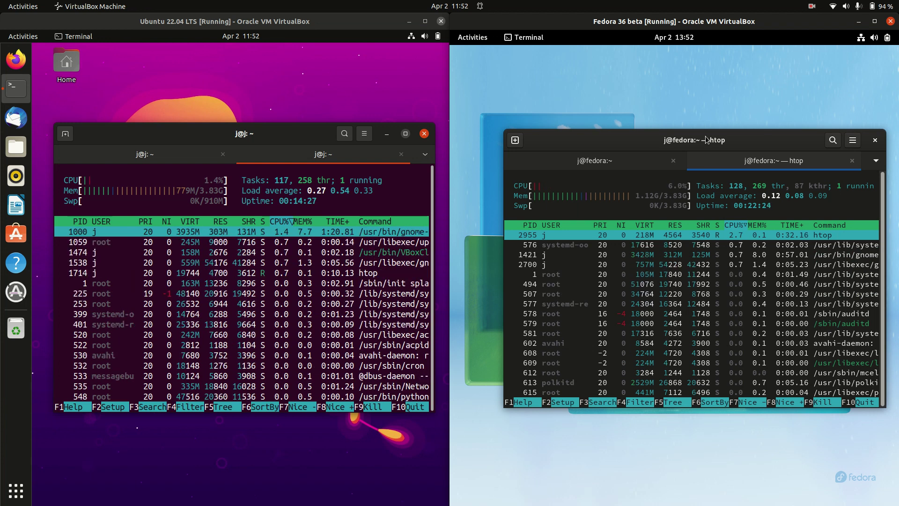
{"action": "left_click_drag", "start_coordinate": [706, 140], "coordinate": [683, 138]}
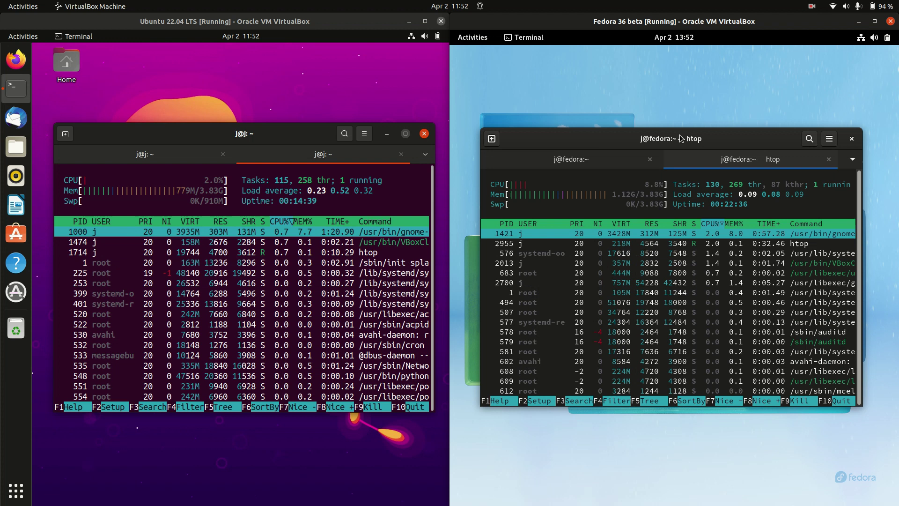
{"action": "left_click_drag", "start_coordinate": [676, 141], "coordinate": [681, 138]}
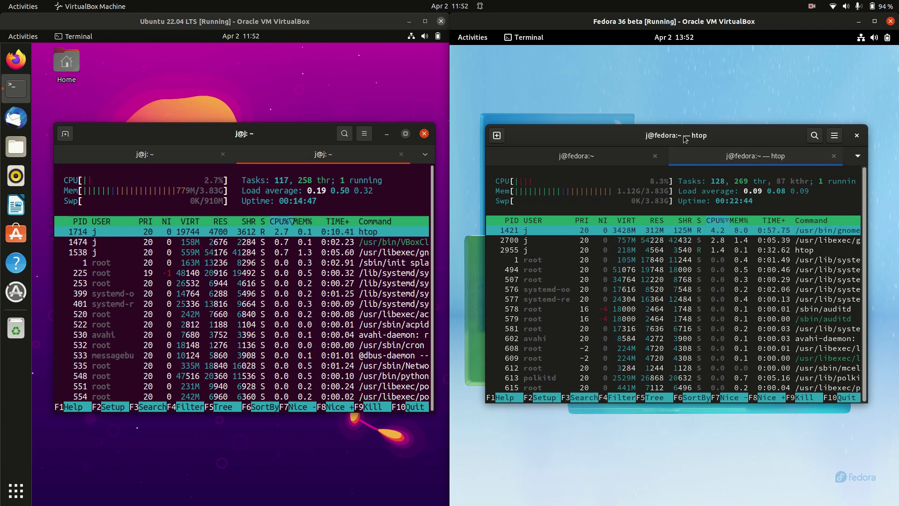
{"action": "left_click_drag", "start_coordinate": [685, 139], "coordinate": [683, 134]}
{"action": "left_click_drag", "start_coordinate": [264, 136], "coordinate": [271, 128]}
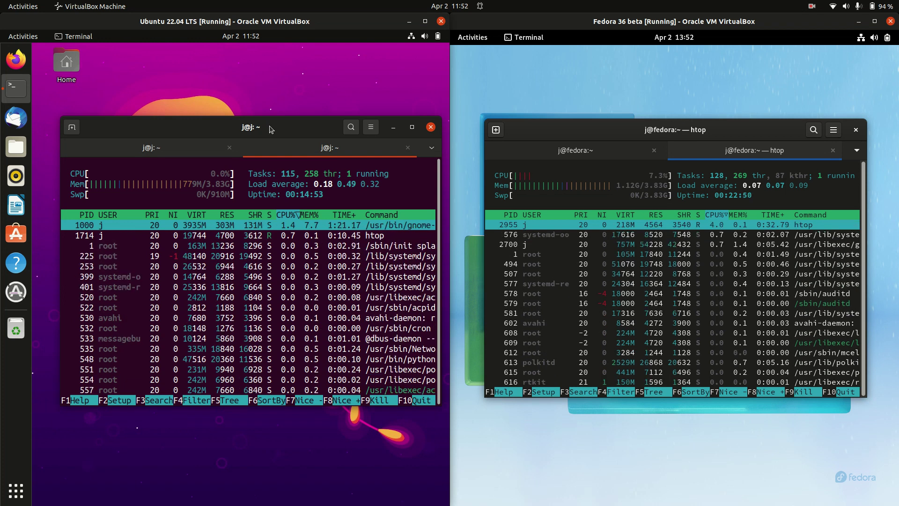
- Minimize the Ubuntu terminal and move Fedora to its empty workspace desktop
{"action": "left_click", "coordinate": [392, 127]}
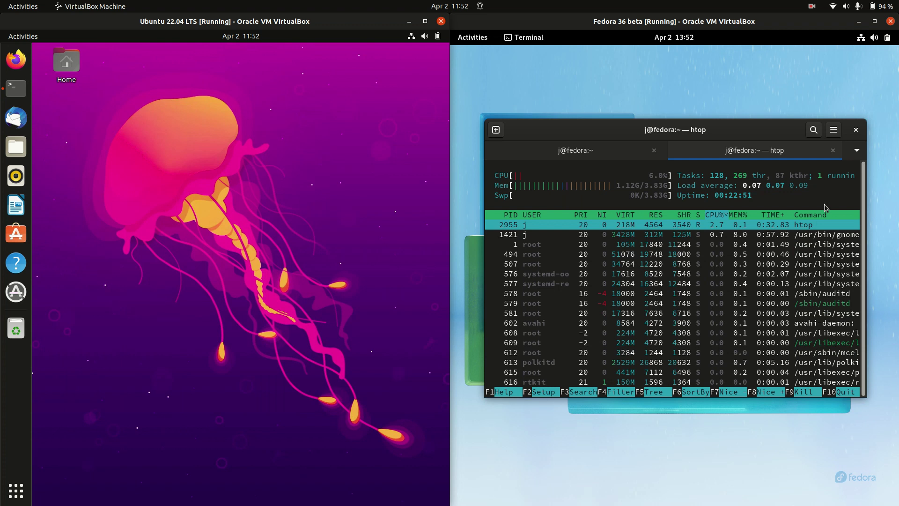
{"action": "left_click", "coordinate": [472, 38]}
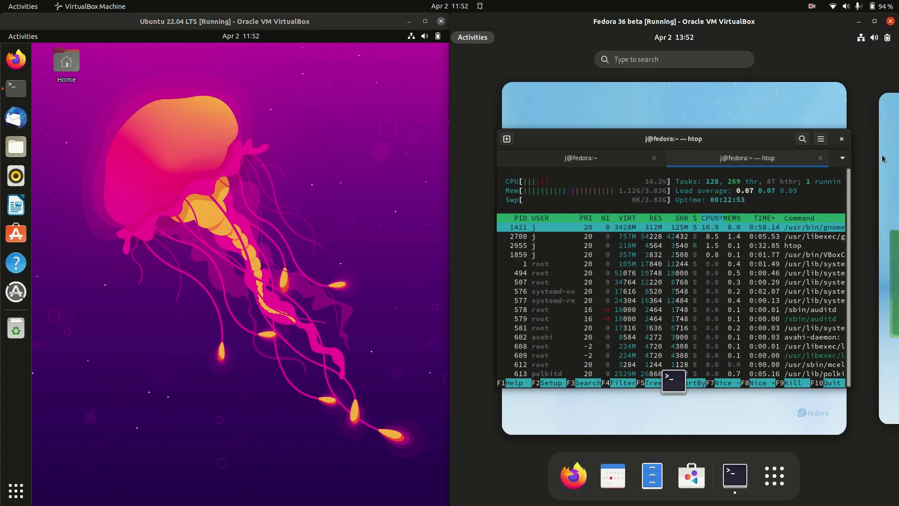
{"action": "left_click", "coordinate": [884, 159]}
{"action": "left_click", "coordinate": [649, 135]}
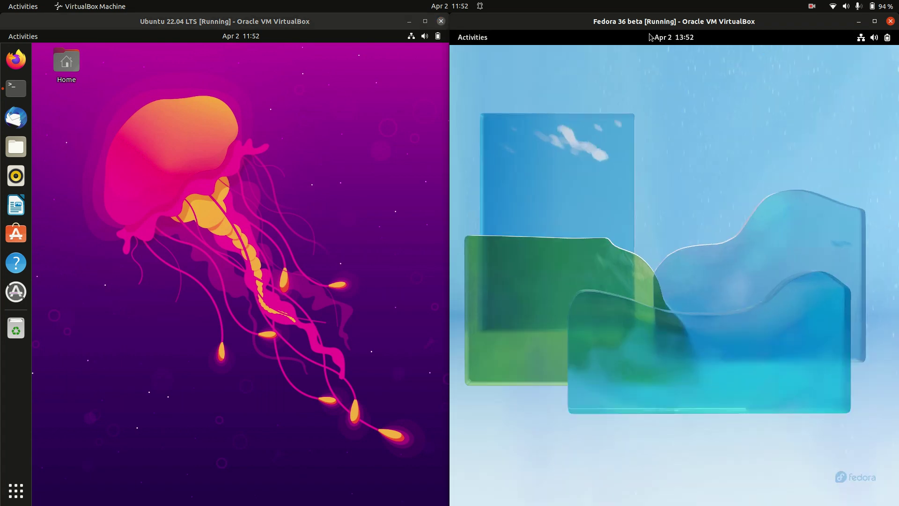